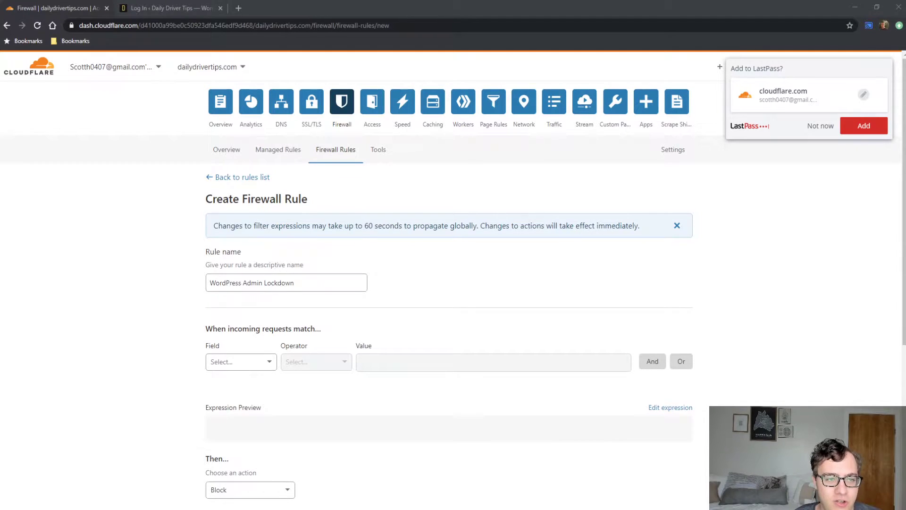
Decline LastPass's save offer and return to the new WordPress Admin Lockdown rule form.
{"action": "left_click", "coordinate": [820, 125]}
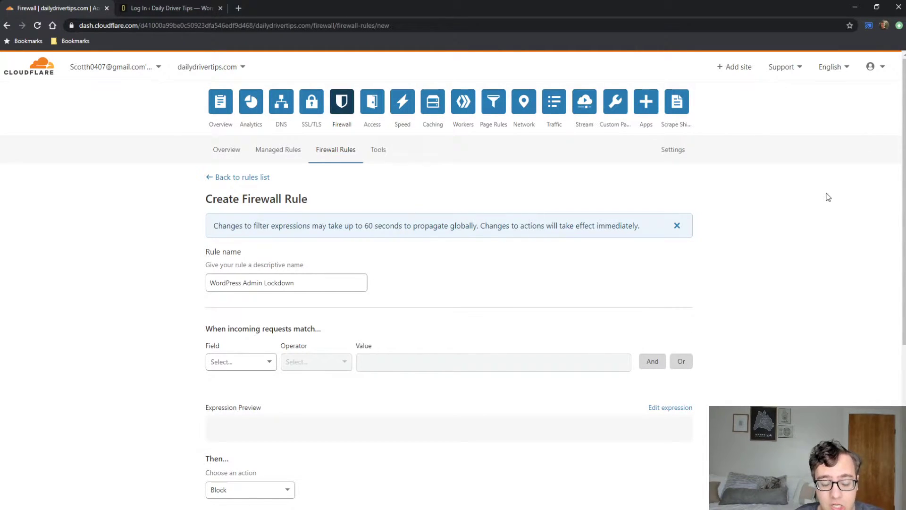
{"action": "left_click", "coordinate": [170, 6]}
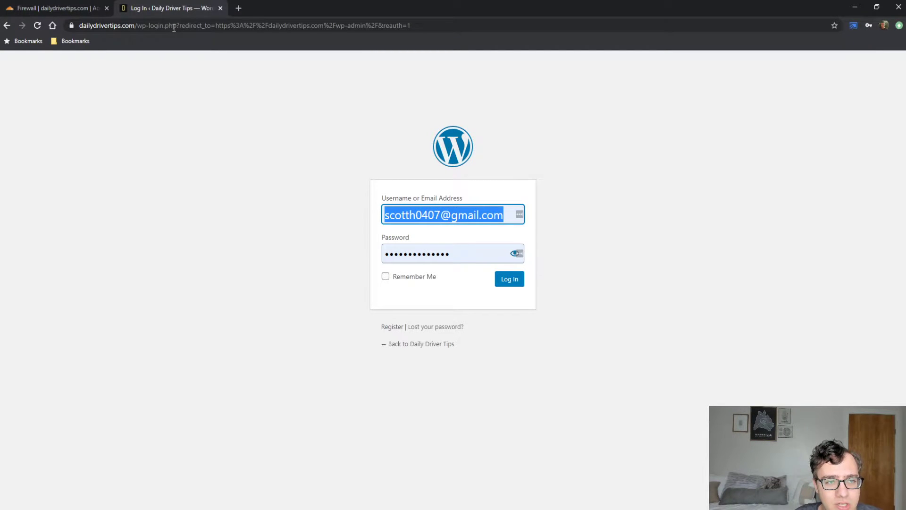
{"action": "left_click", "coordinate": [81, 7]}
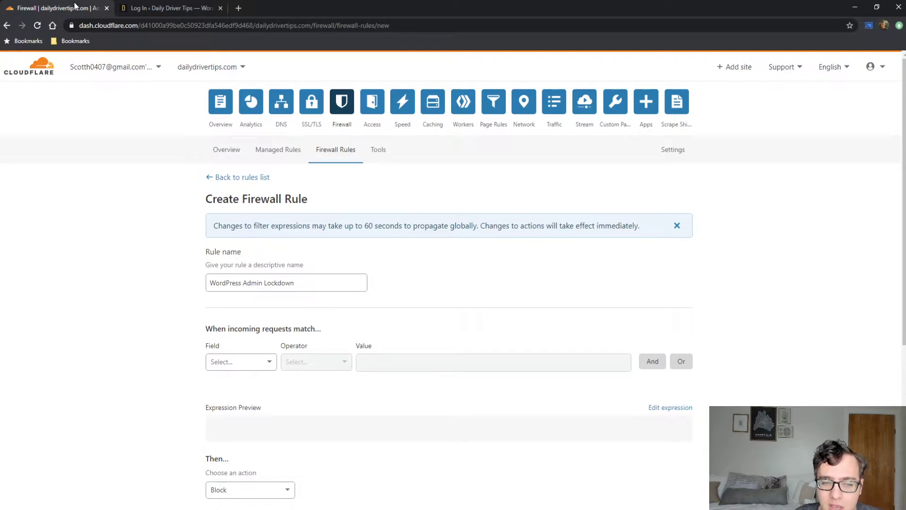
Set the first condition to URI equals wp-login.php.
{"action": "left_click", "coordinate": [271, 361]}
{"action": "scroll", "coordinate": [249, 411], "scroll_direction": "down", "scroll_amount": 2}
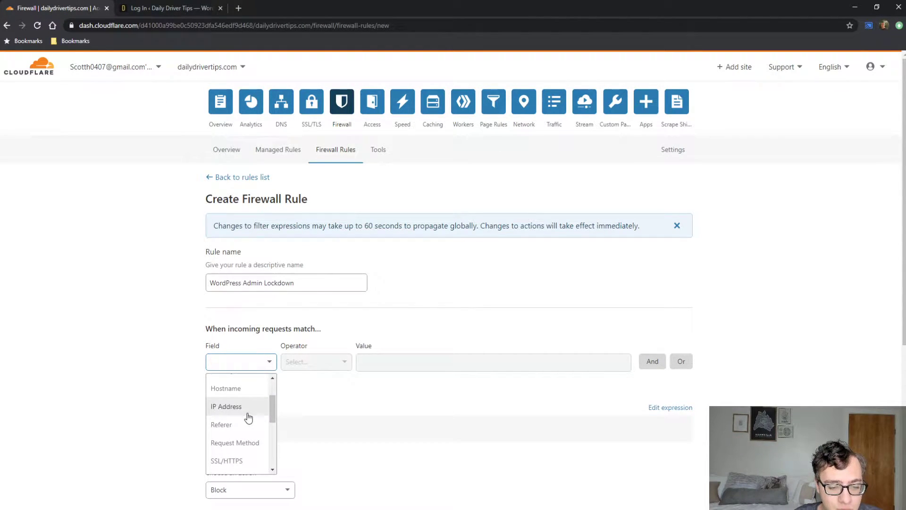
{"action": "scroll", "coordinate": [241, 413], "scroll_direction": "down", "scroll_amount": 1}
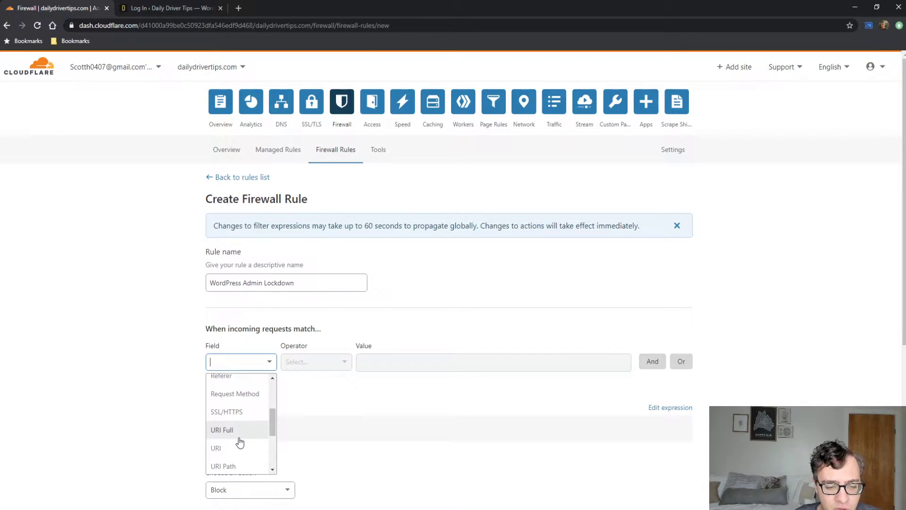
{"action": "left_click", "coordinate": [235, 446]}
{"action": "left_click", "coordinate": [411, 370]}
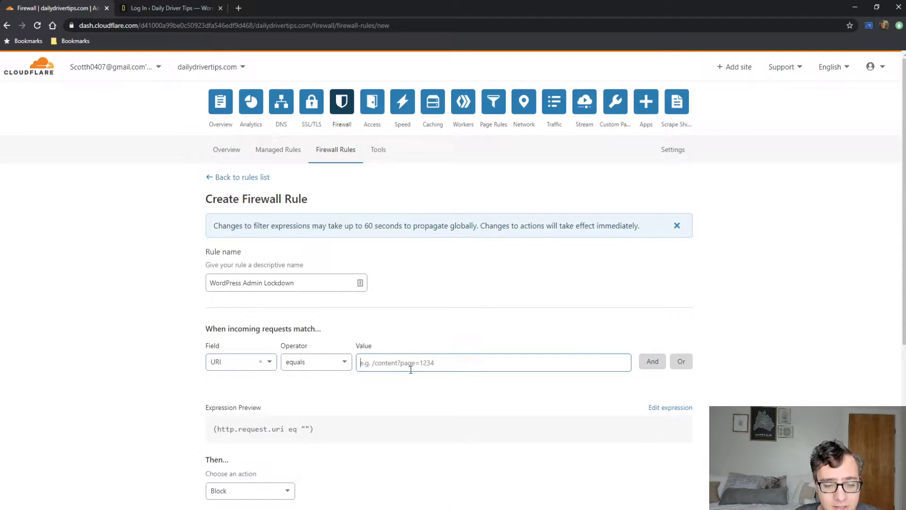
{"action": "type", "text": "wp-login"}
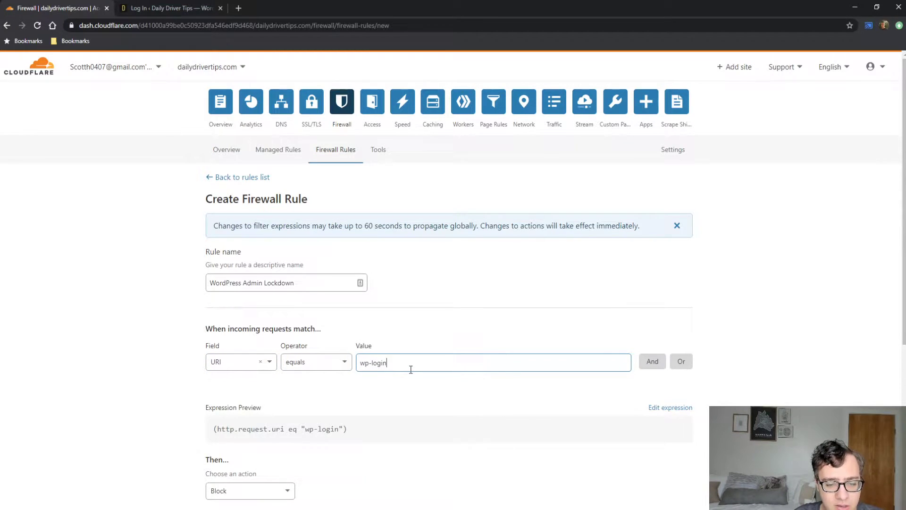
{"action": "type", "text": ".php"}
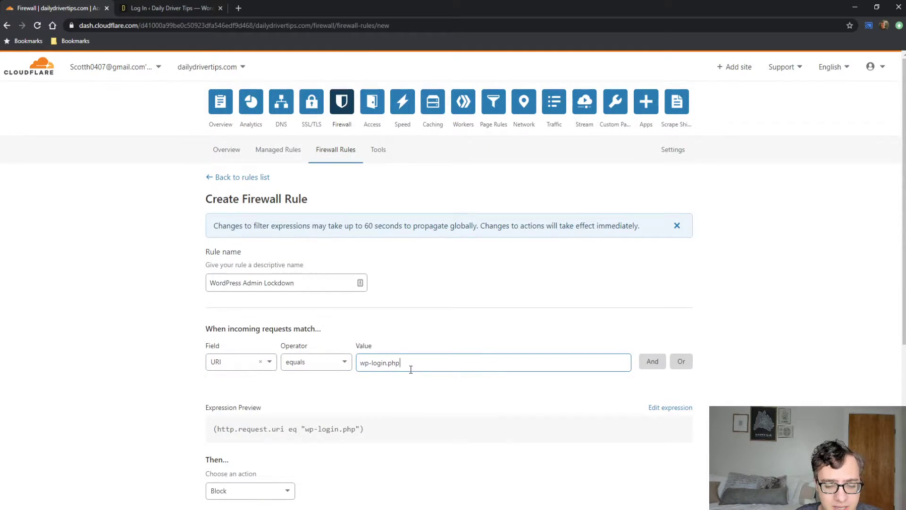
Add an AND condition on IP Address with operator 'does not equal'.
{"action": "scroll", "coordinate": [448, 363], "scroll_direction": "down", "scroll_amount": 1}
{"action": "scroll", "coordinate": [519, 311], "scroll_direction": "down", "scroll_amount": 1}
{"action": "left_click", "coordinate": [653, 264]}
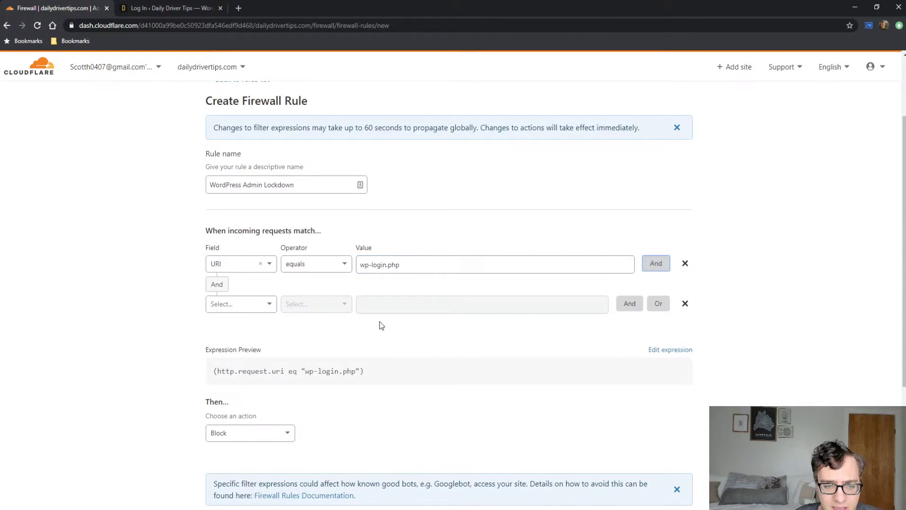
{"action": "left_click", "coordinate": [265, 305]}
{"action": "left_click", "coordinate": [236, 379]}
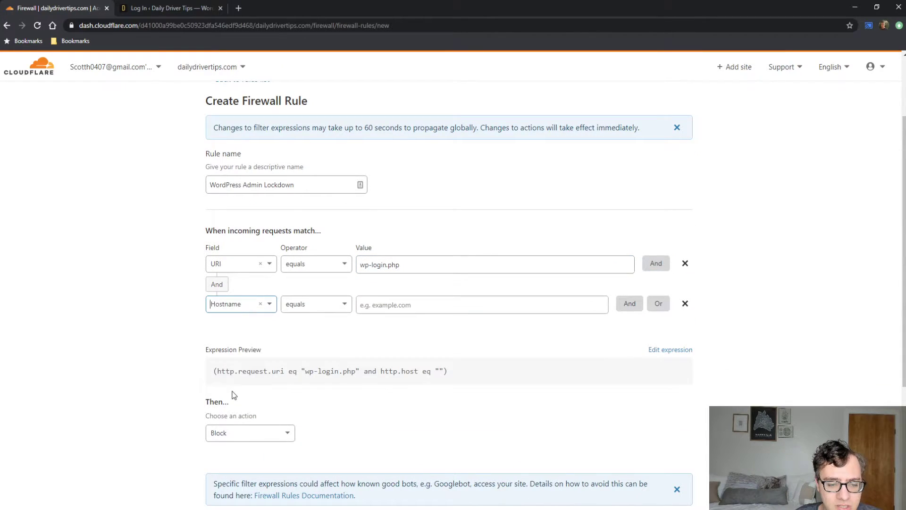
{"action": "left_click", "coordinate": [257, 305]}
{"action": "left_click", "coordinate": [239, 398]}
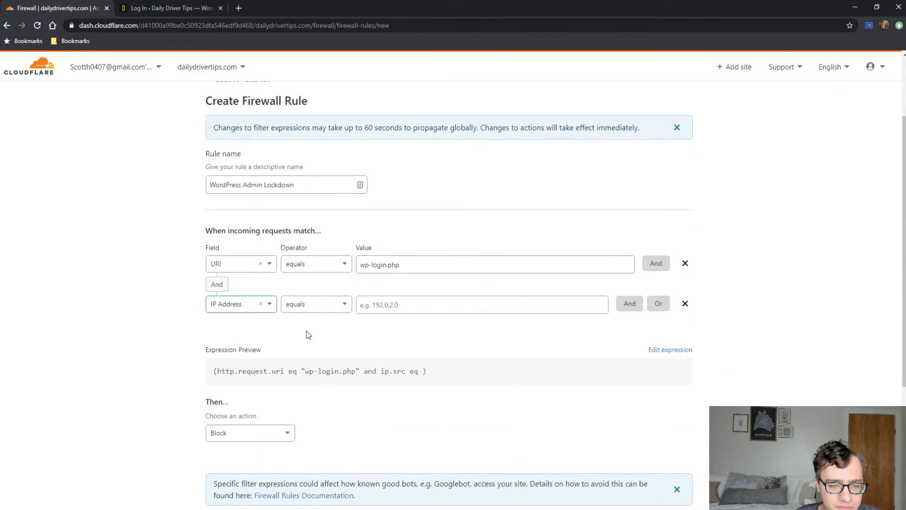
{"action": "left_click", "coordinate": [312, 305]}
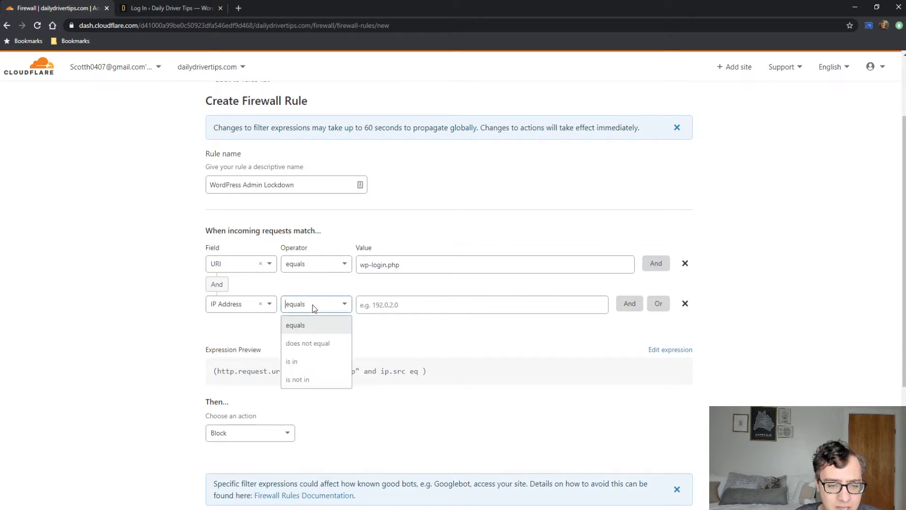
{"action": "left_click", "coordinate": [329, 343]}
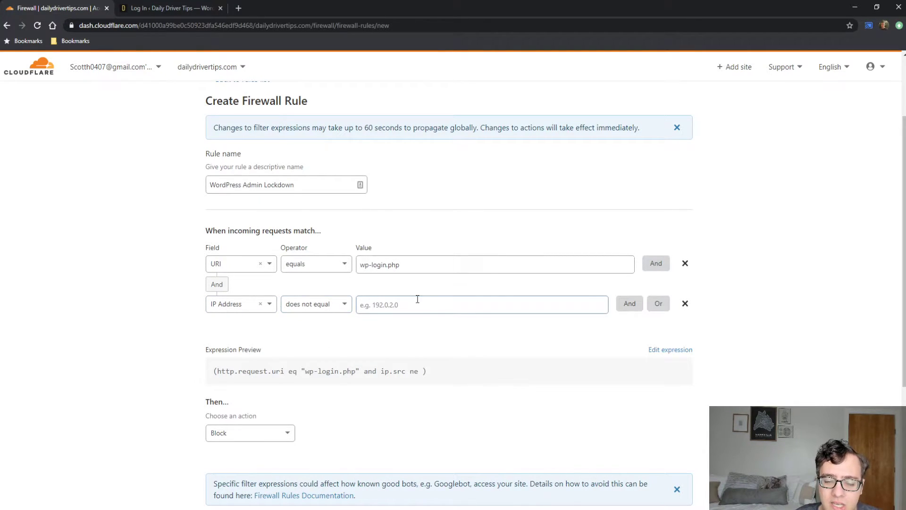
{"action": "left_click", "coordinate": [239, 8]}
{"action": "type", "text": "ipchicken"}
{"action": "key", "text": "Return"}
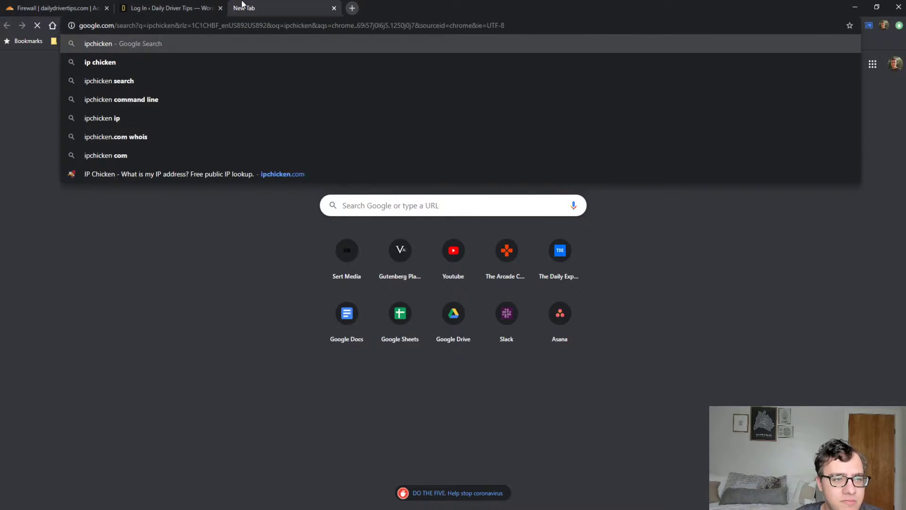
{"action": "left_click", "coordinate": [191, 175]}
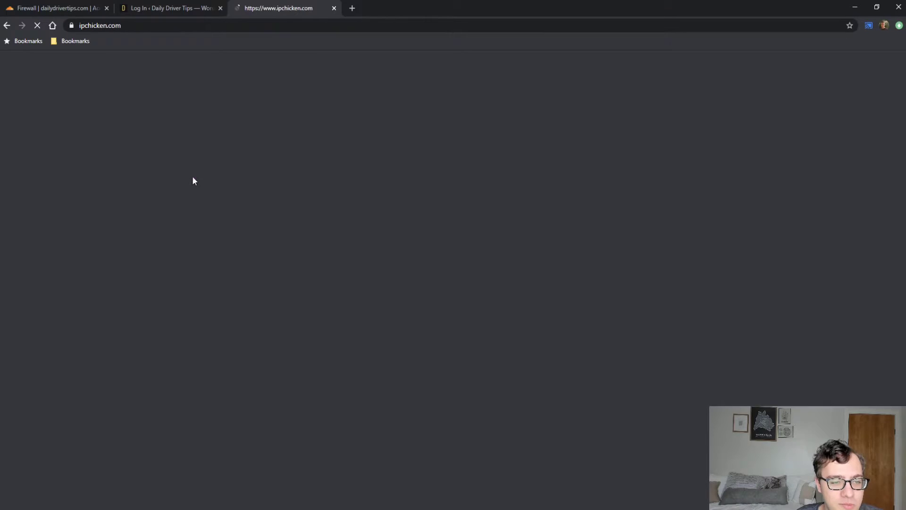
{"action": "double_click", "coordinate": [466, 147]}
{"action": "key", "text": "ctrl+c"}
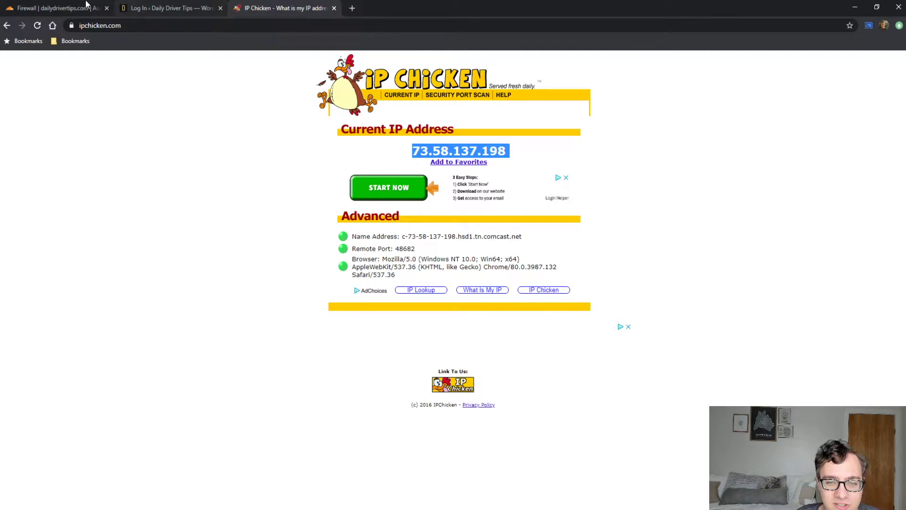
{"action": "left_click", "coordinate": [78, 7]}
{"action": "key", "text": "ctrl+v"}
Change the URI operator to 'contains' and deploy the WordPress Admin Lockdown rule.
{"action": "scroll", "coordinate": [519, 307], "scroll_direction": "down", "scroll_amount": 3}
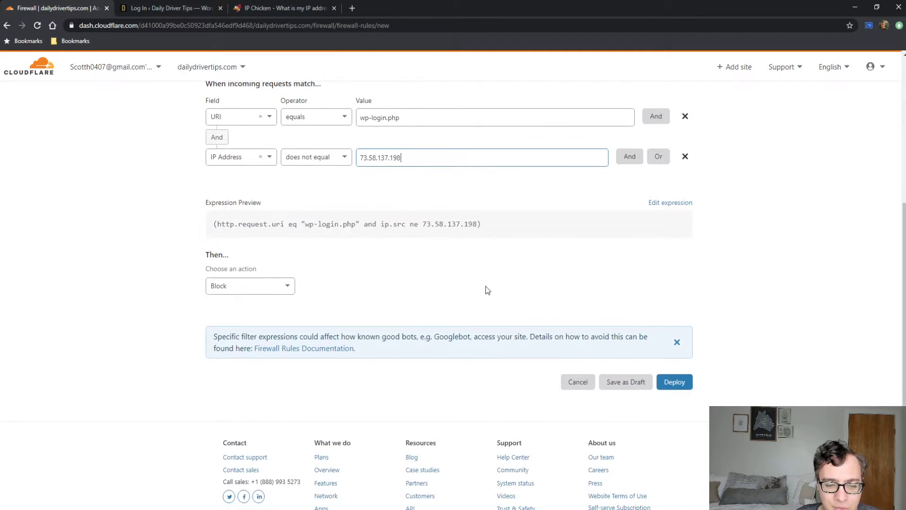
{"action": "scroll", "coordinate": [467, 274], "scroll_direction": "up", "scroll_amount": 4}
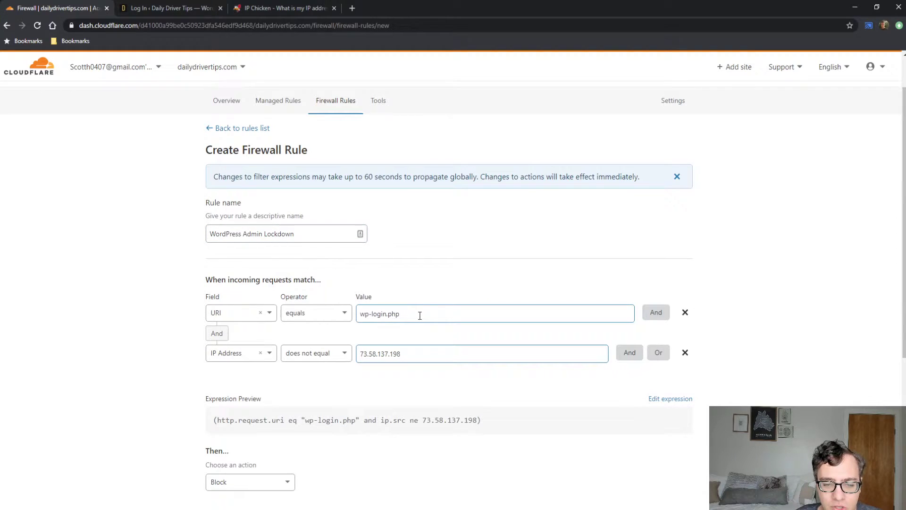
{"action": "left_click", "coordinate": [322, 315]}
{"action": "left_click", "coordinate": [298, 370]}
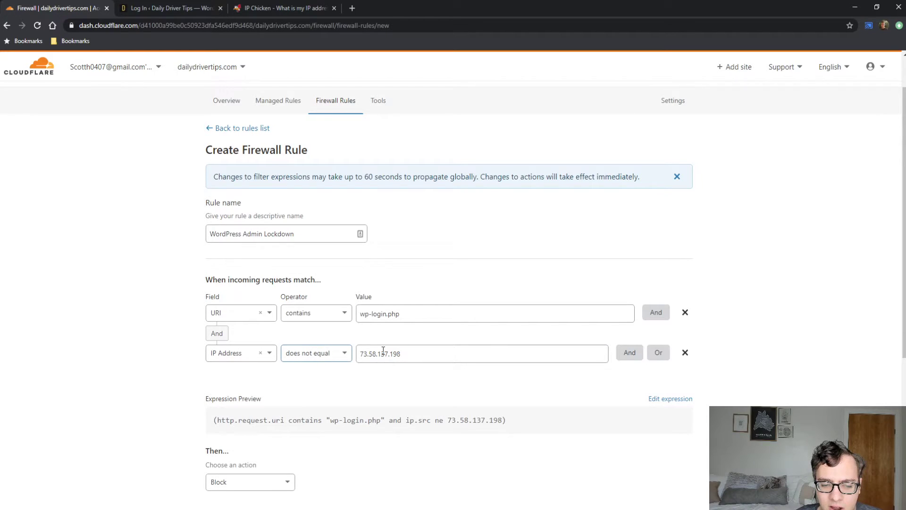
{"action": "scroll", "coordinate": [427, 352], "scroll_direction": "down", "scroll_amount": 2}
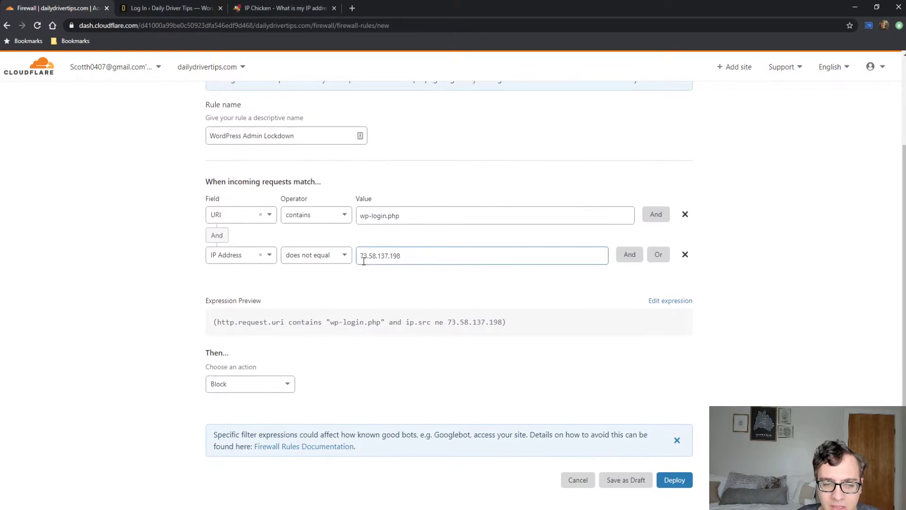
{"action": "left_click", "coordinate": [687, 476]}
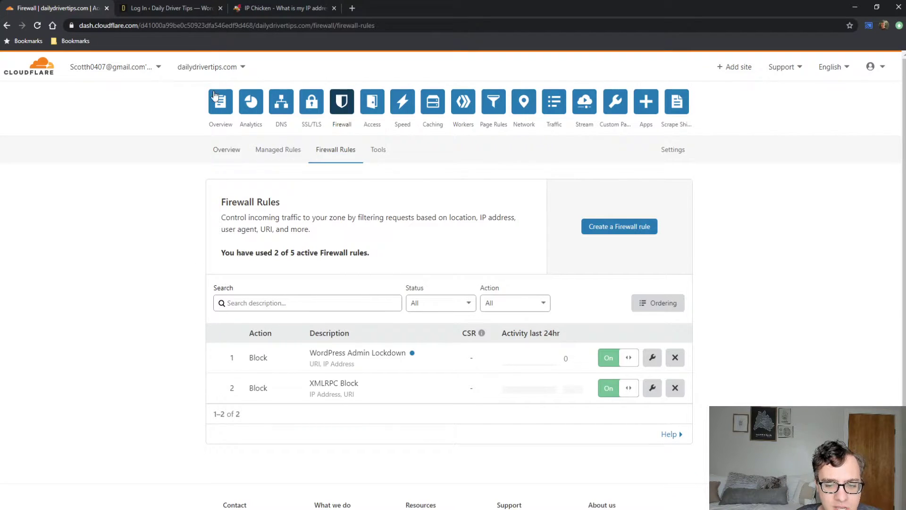
Select the WordPress login page's address and move to another tab for a speed test.
{"action": "left_click", "coordinate": [144, 8]}
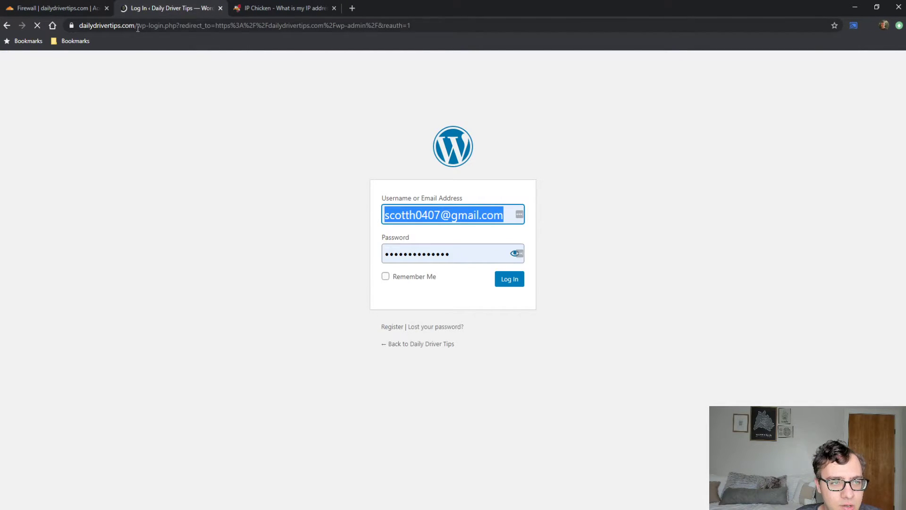
{"action": "left_click", "coordinate": [137, 26]}
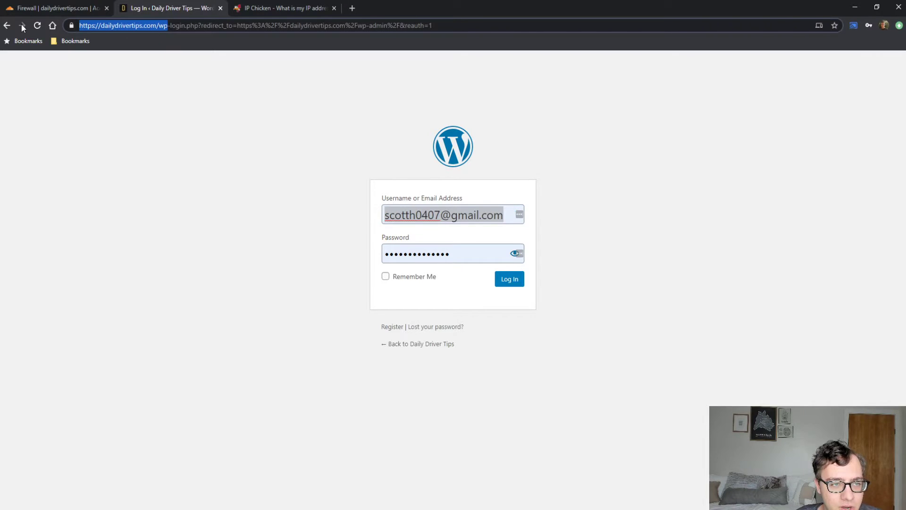
{"action": "key", "text": "ctrl+Tab"}
{"action": "left_click", "coordinate": [303, 25]}
Run a GTmetrix test of the wp-login.php URL, which fails with 403 Forbidden.
{"action": "type", "text": "gt"}
{"action": "key", "text": "Return"}
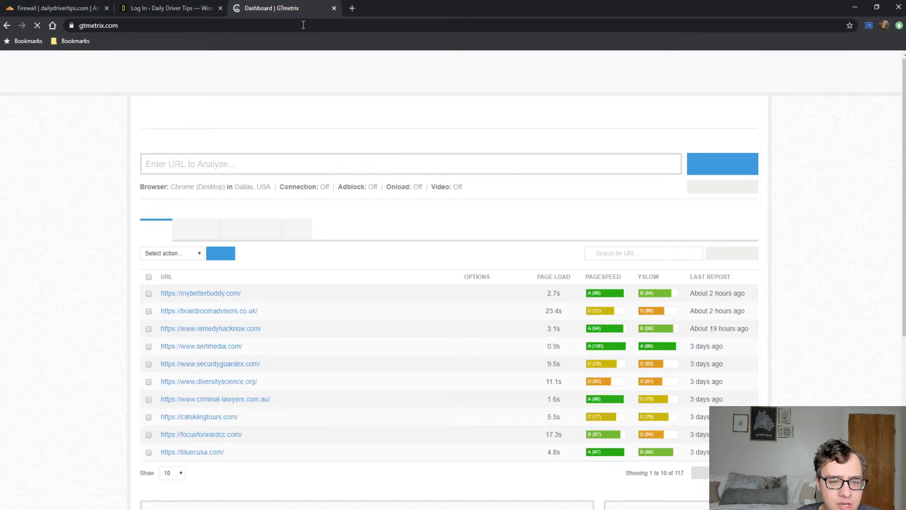
{"action": "key", "text": "Return"}
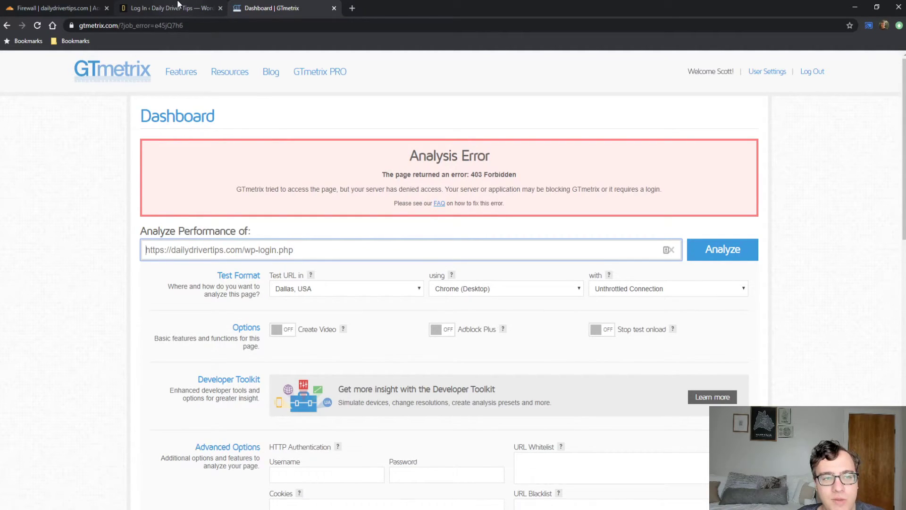
Go back through the WordPress tab to the Cloudflare firewall rules list.
{"action": "left_click", "coordinate": [178, 5]}
{"action": "left_click", "coordinate": [68, 5]}
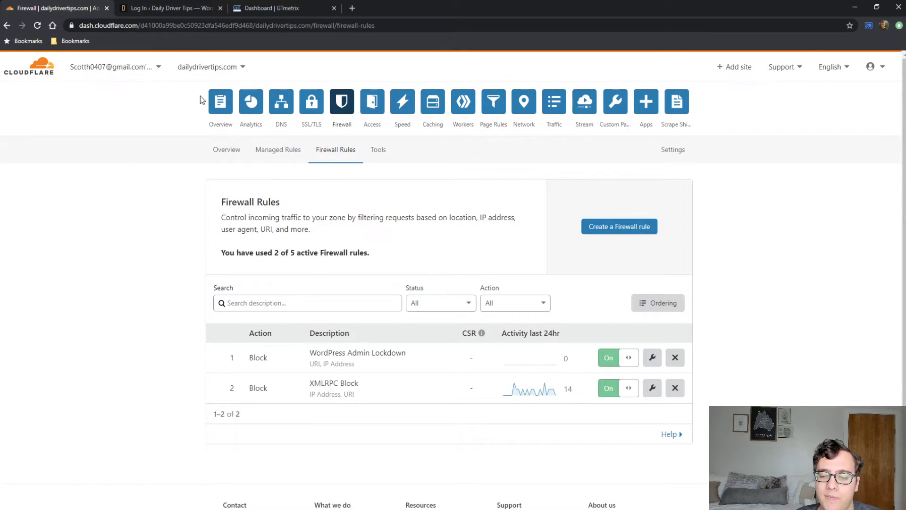
Edit WordPress Admin Lockdown's second condition to Country does not equal United States.
{"action": "left_click", "coordinate": [652, 357]}
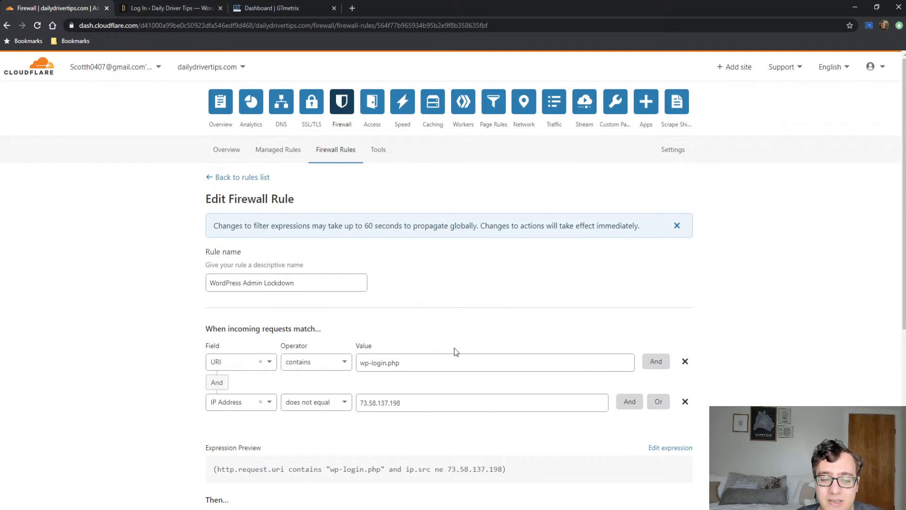
{"action": "left_click", "coordinate": [240, 406]}
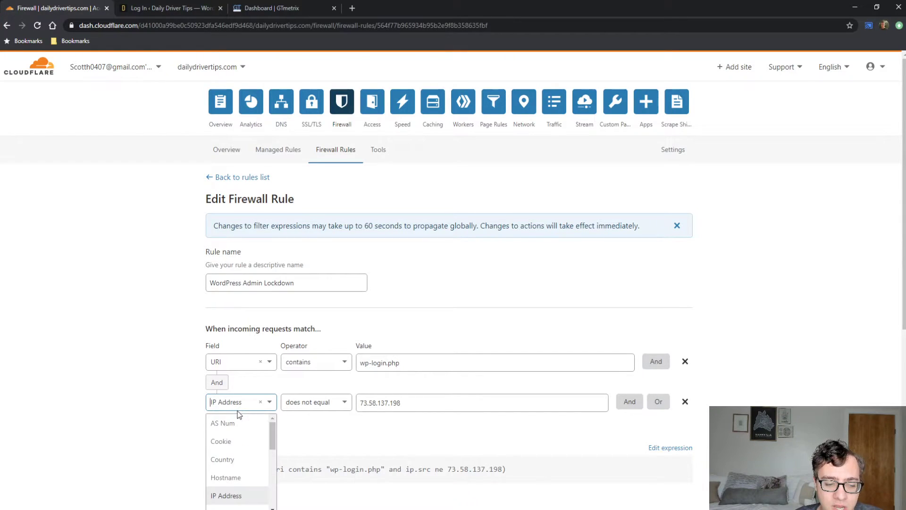
{"action": "left_click", "coordinate": [222, 457]}
{"action": "left_click", "coordinate": [307, 402]}
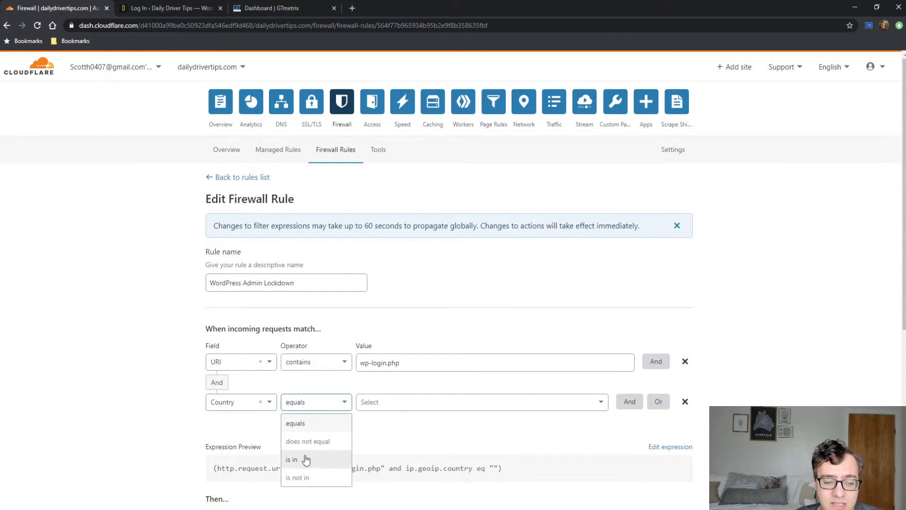
{"action": "left_click", "coordinate": [311, 441]}
{"action": "left_click", "coordinate": [394, 410]}
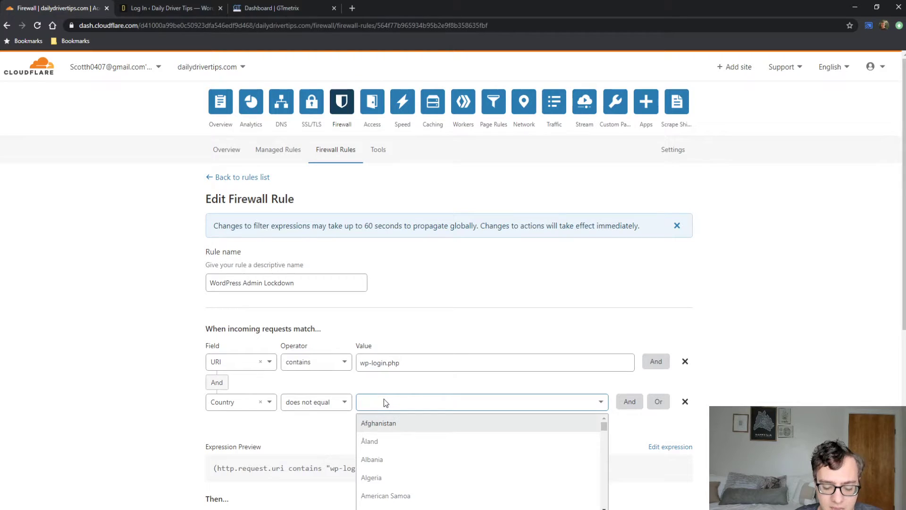
{"action": "type", "text": "unitedd"}
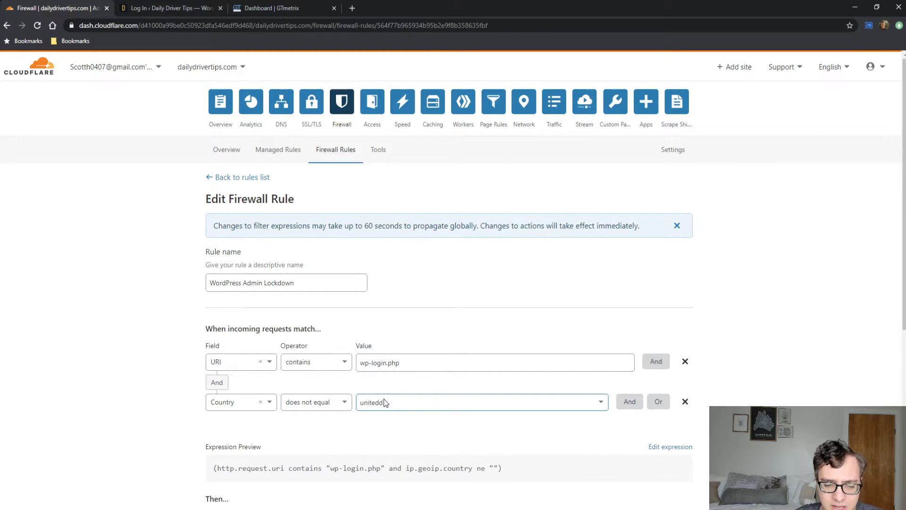
{"action": "key", "text": "BackSpace"}
{"action": "key", "text": "BackSpace"}
{"action": "key", "text": "Down"}
{"action": "key", "text": "Down"}
{"action": "key", "text": "Down"}
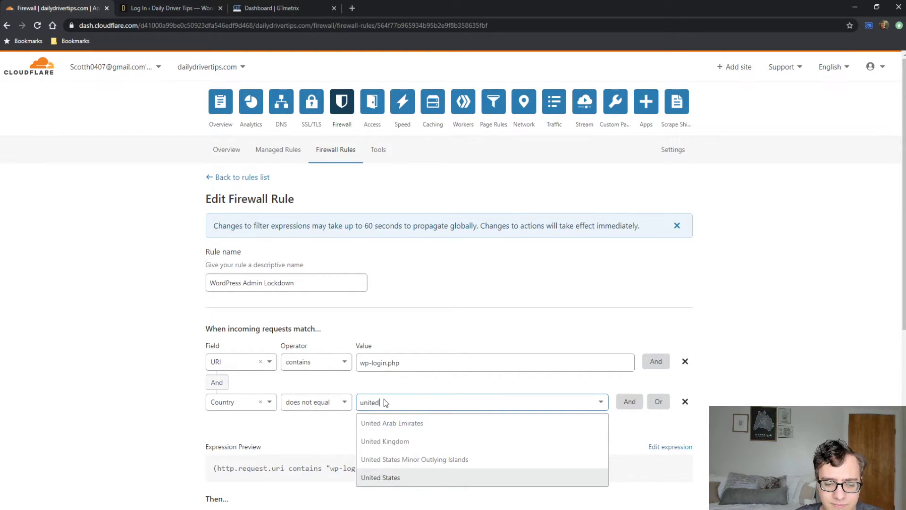
{"action": "key", "text": "Return"}
Save the edited WordPress Admin Lockdown rule.
{"action": "scroll", "coordinate": [383, 398], "scroll_direction": "down", "scroll_amount": 2}
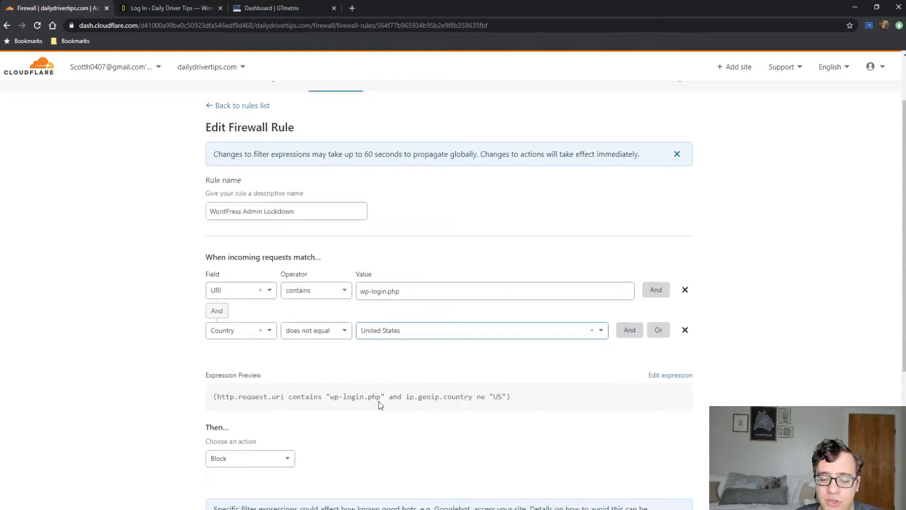
{"action": "scroll", "coordinate": [379, 401], "scroll_direction": "down", "scroll_amount": 1}
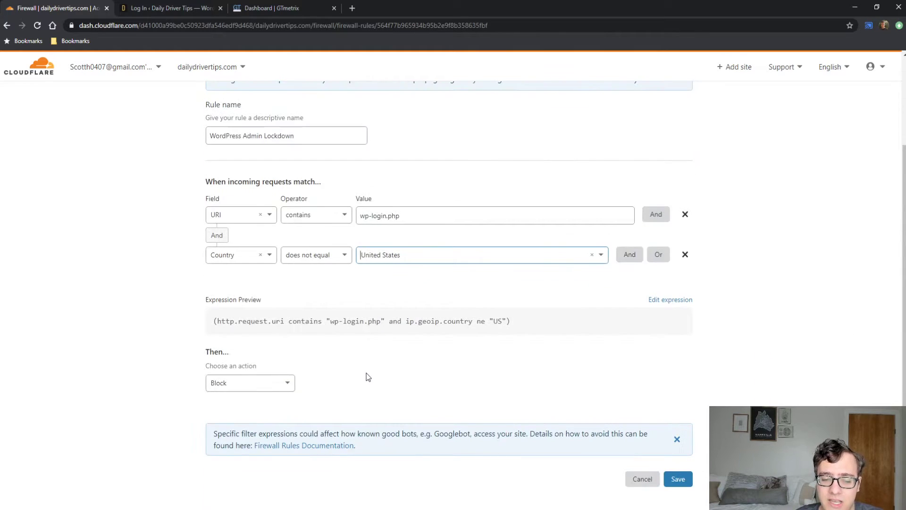
{"action": "left_click", "coordinate": [692, 479]}
Rerun the GTmetrix analysis of wp-login.php, get 403 Forbidden, and select its address.
{"action": "left_click", "coordinate": [298, 3]}
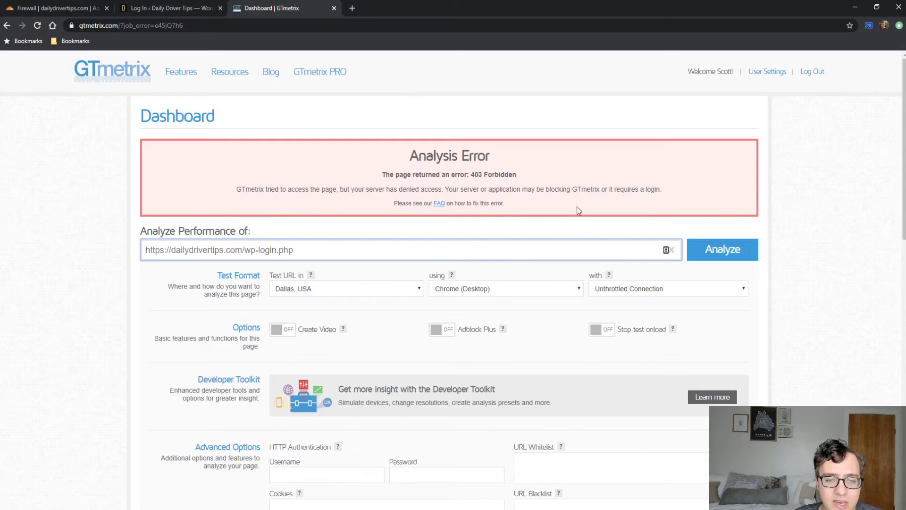
{"action": "left_click", "coordinate": [715, 252]}
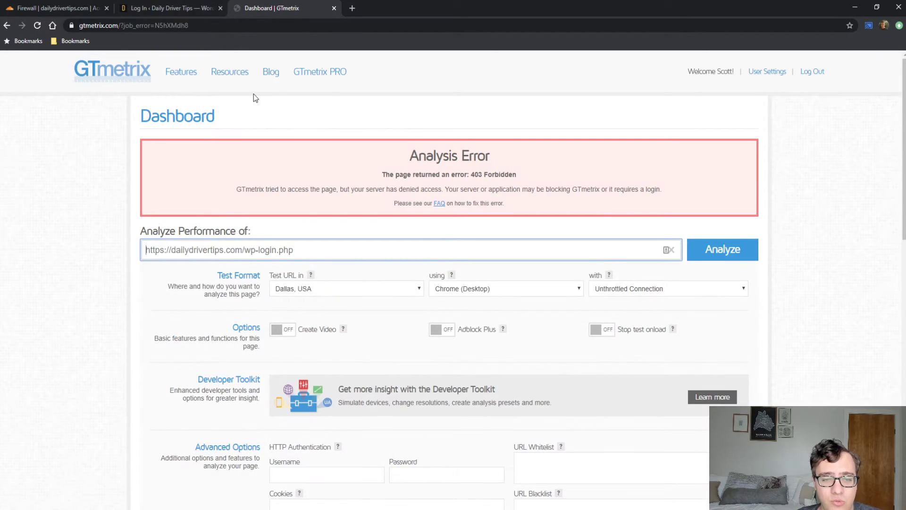
{"action": "triple_click", "coordinate": [286, 250]}
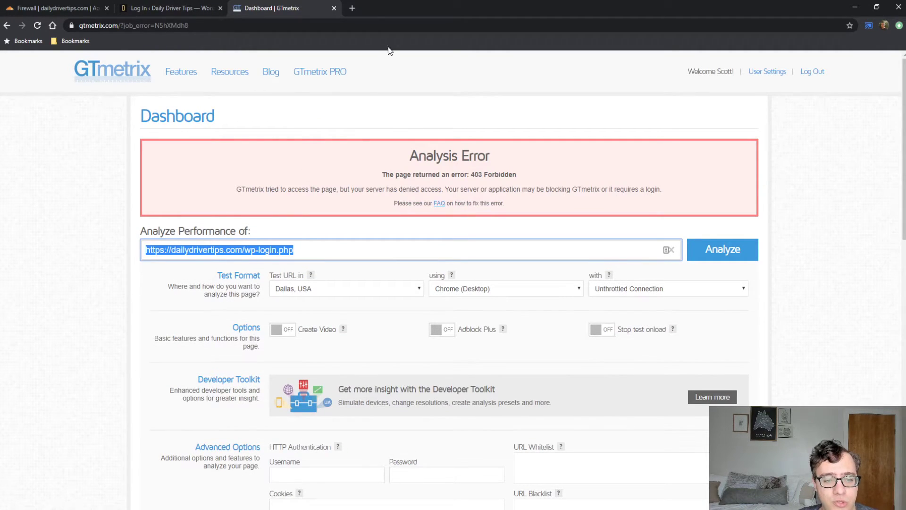
{"action": "left_click", "coordinate": [296, 29]}
Start a Pingdom speed test of the wp-login.php URL from Washington D.C., USA.
{"action": "type", "text": "tools"}
{"action": "key", "text": "Return"}
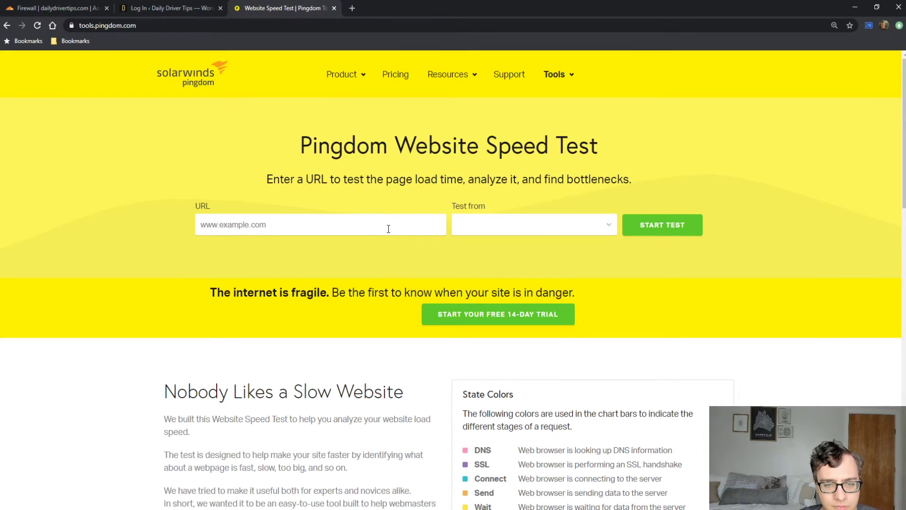
{"action": "left_click", "coordinate": [389, 228]}
{"action": "key", "text": "ctrl+v"}
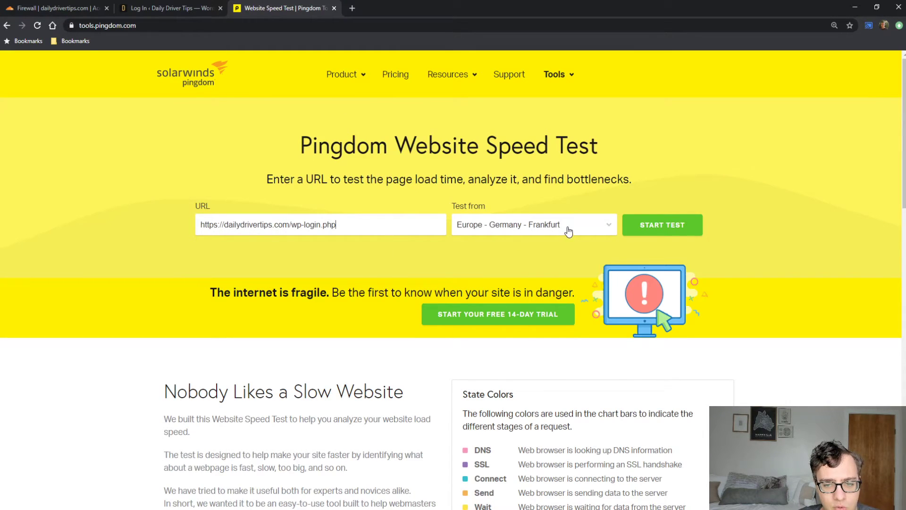
{"action": "left_click", "coordinate": [568, 231]}
{"action": "left_click", "coordinate": [579, 303]}
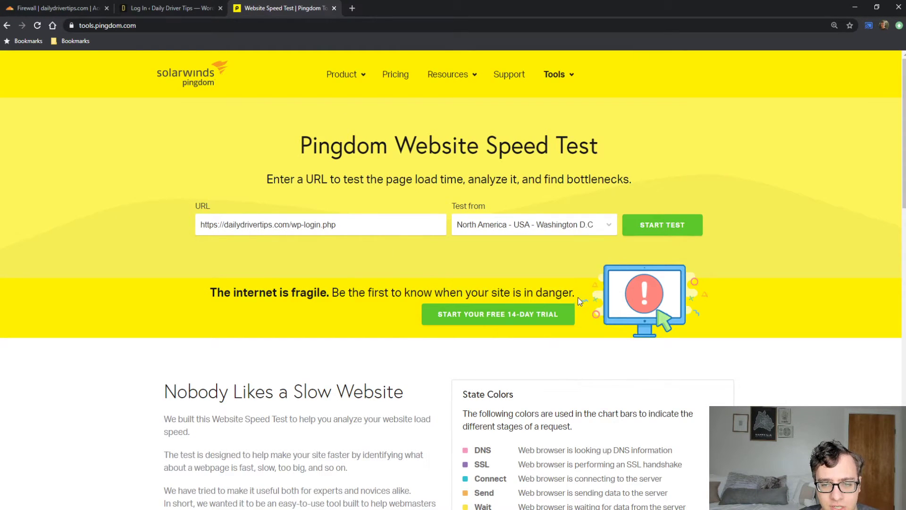
{"action": "left_click", "coordinate": [680, 224]}
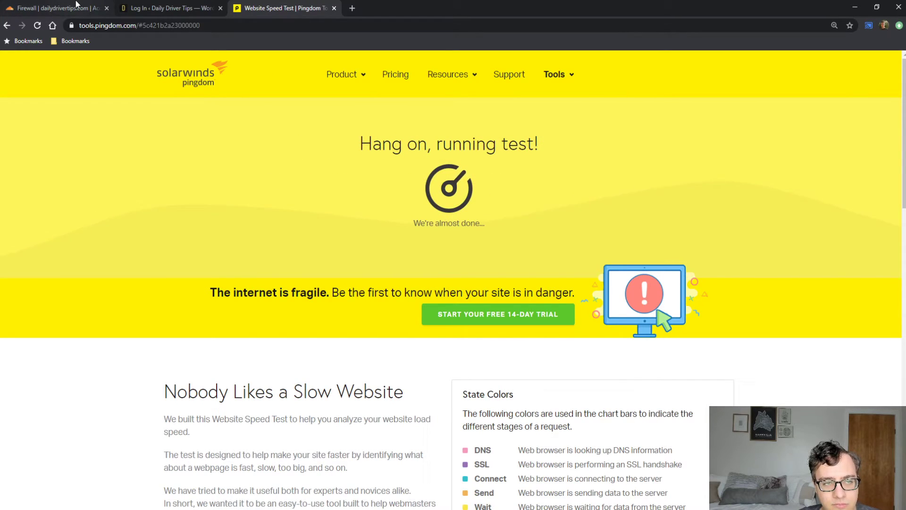
Reload the WordPress login page, then return to the finished Pingdom results.
{"action": "left_click", "coordinate": [43, 6]}
{"action": "left_click", "coordinate": [184, 8]}
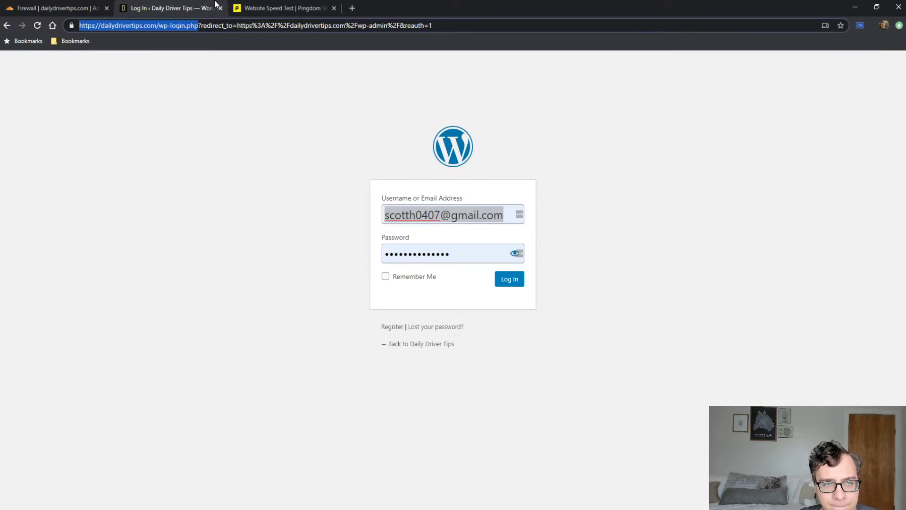
{"action": "left_click", "coordinate": [249, 5]}
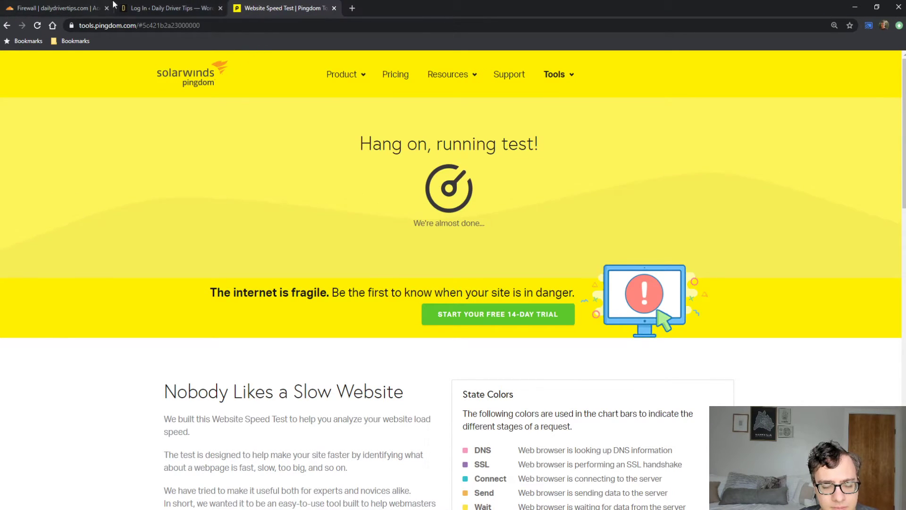
{"action": "left_click", "coordinate": [166, 8]}
{"action": "key", "text": "Return"}
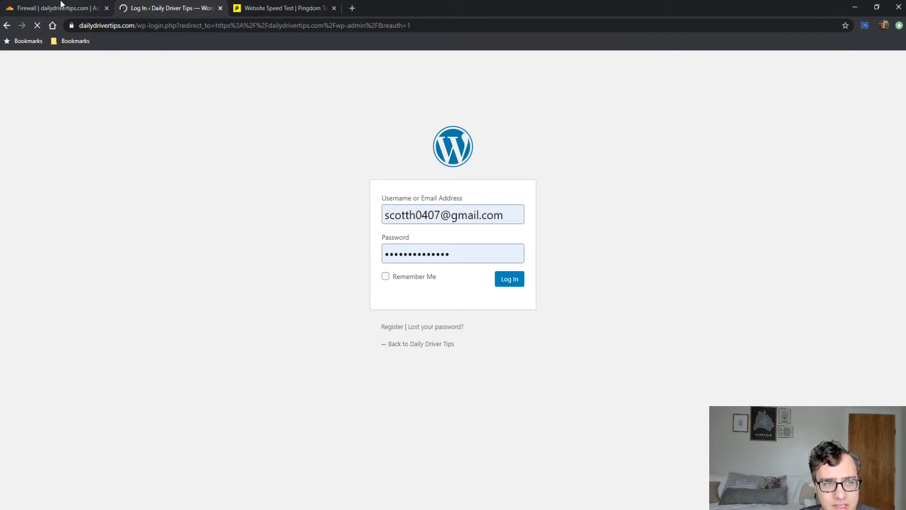
{"action": "left_click", "coordinate": [61, 7]}
{"action": "left_click", "coordinate": [272, 5]}
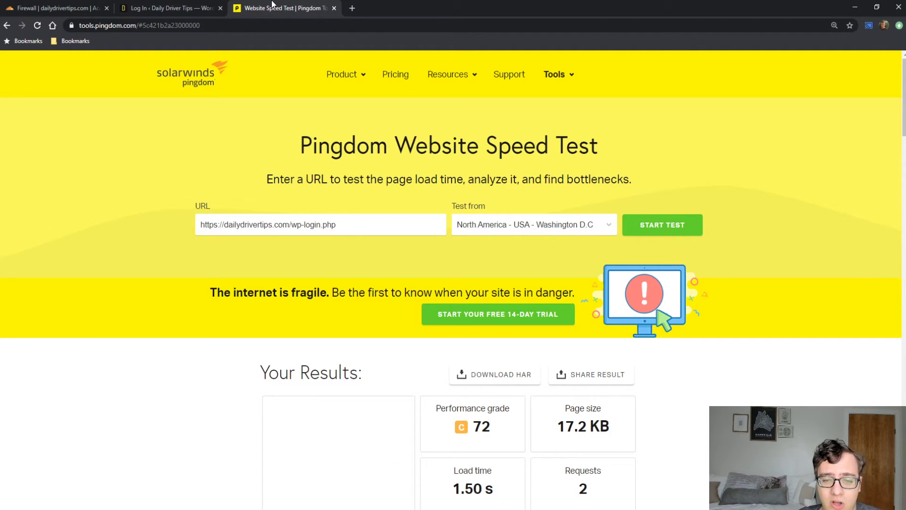
Expand Pingdom's wp-login.php file request to see its 302 response from cloudflare.
{"action": "scroll", "coordinate": [313, 148], "scroll_direction": "down", "scroll_amount": 4}
{"action": "scroll", "coordinate": [307, 144], "scroll_direction": "down", "scroll_amount": 1}
{"action": "scroll", "coordinate": [208, 160], "scroll_direction": "down", "scroll_amount": 5}
{"action": "scroll", "coordinate": [194, 150], "scroll_direction": "down", "scroll_amount": 3}
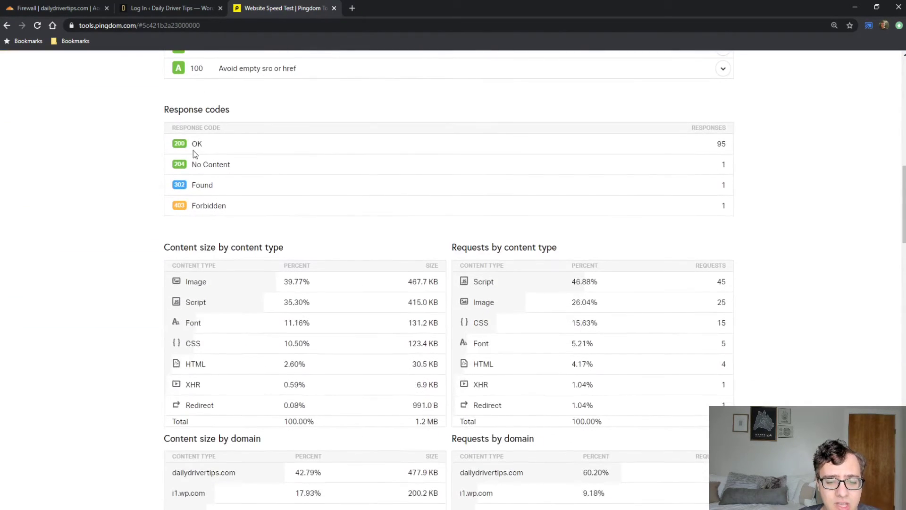
{"action": "scroll", "coordinate": [148, 139], "scroll_direction": "down", "scroll_amount": 1}
{"action": "scroll", "coordinate": [148, 137], "scroll_direction": "down", "scroll_amount": 6}
{"action": "scroll", "coordinate": [145, 133], "scroll_direction": "up", "scroll_amount": 11}
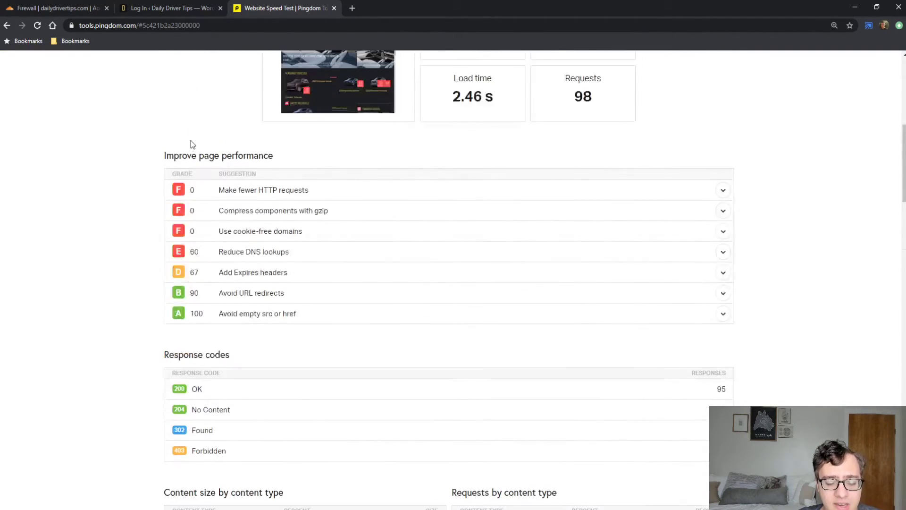
{"action": "scroll", "coordinate": [165, 146], "scroll_direction": "down", "scroll_amount": 6}
{"action": "scroll", "coordinate": [139, 154], "scroll_direction": "down", "scroll_amount": 5}
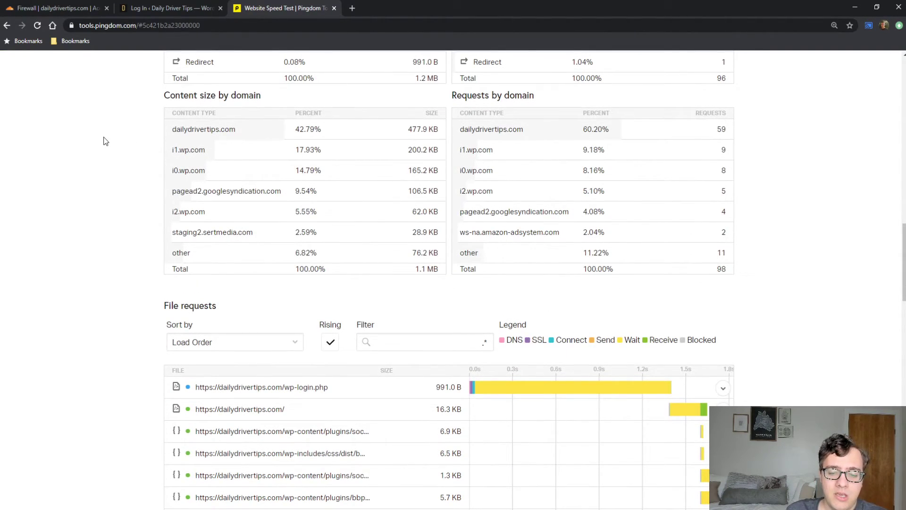
{"action": "scroll", "coordinate": [105, 140], "scroll_direction": "down", "scroll_amount": 1}
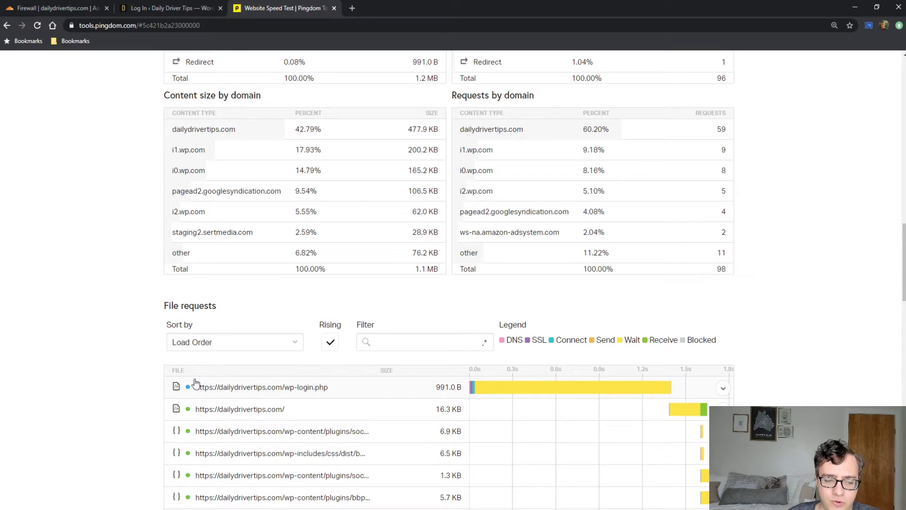
{"action": "left_click", "coordinate": [340, 396]}
{"action": "scroll", "coordinate": [336, 347], "scroll_direction": "down", "scroll_amount": 1}
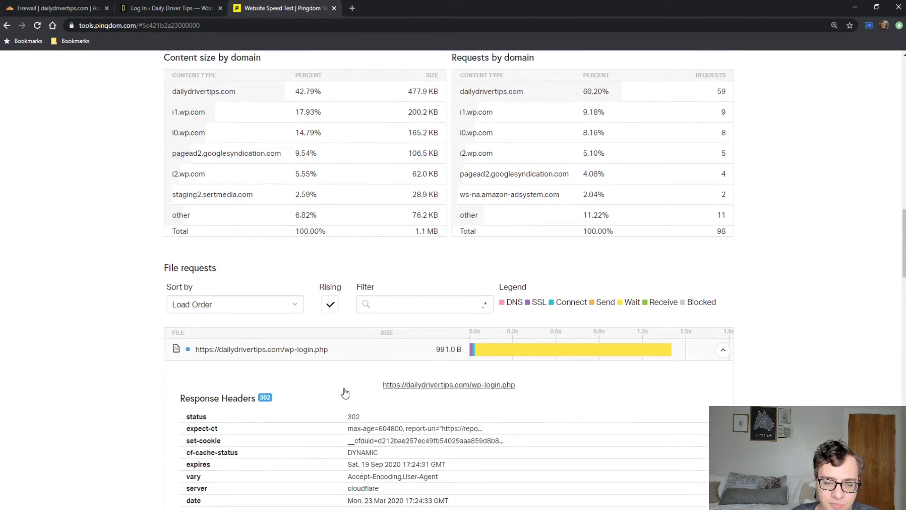
{"action": "scroll", "coordinate": [335, 343], "scroll_direction": "down", "scroll_amount": 3}
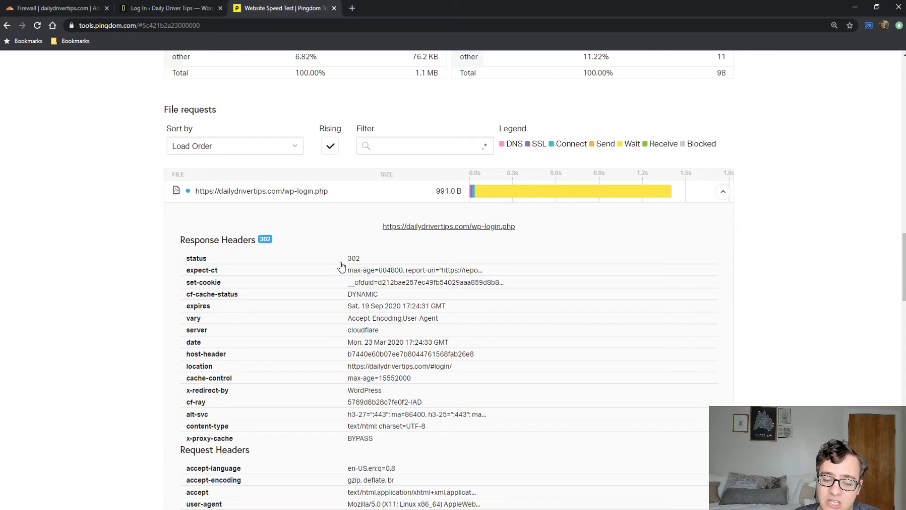
{"action": "left_click", "coordinate": [73, 7]}
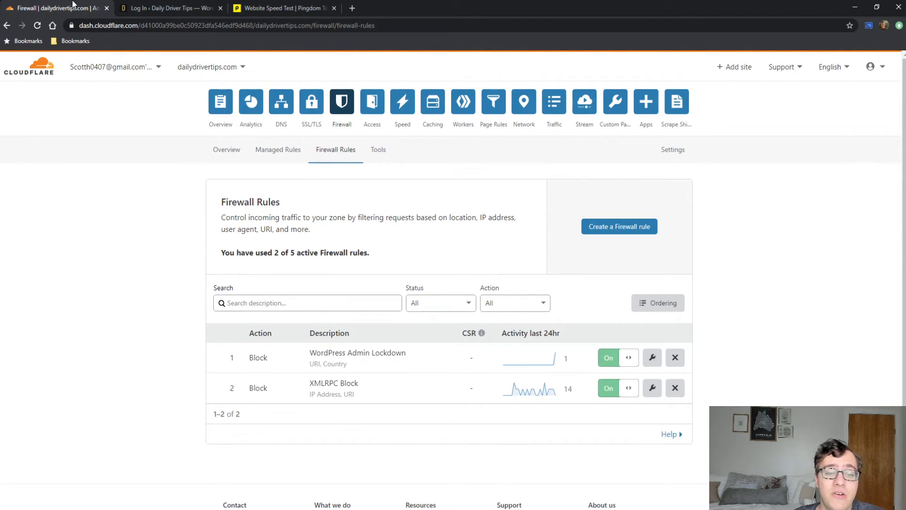